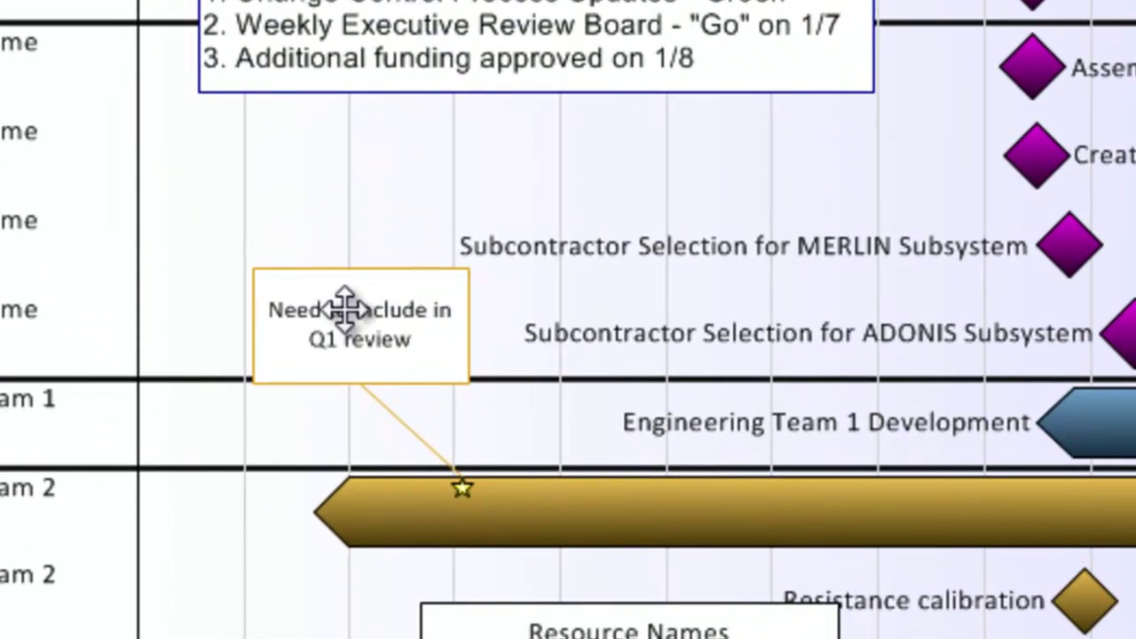
Enlarge the "Need to include in Q1 review" comment box and move it up and to the right within the chart.
click(331, 308)
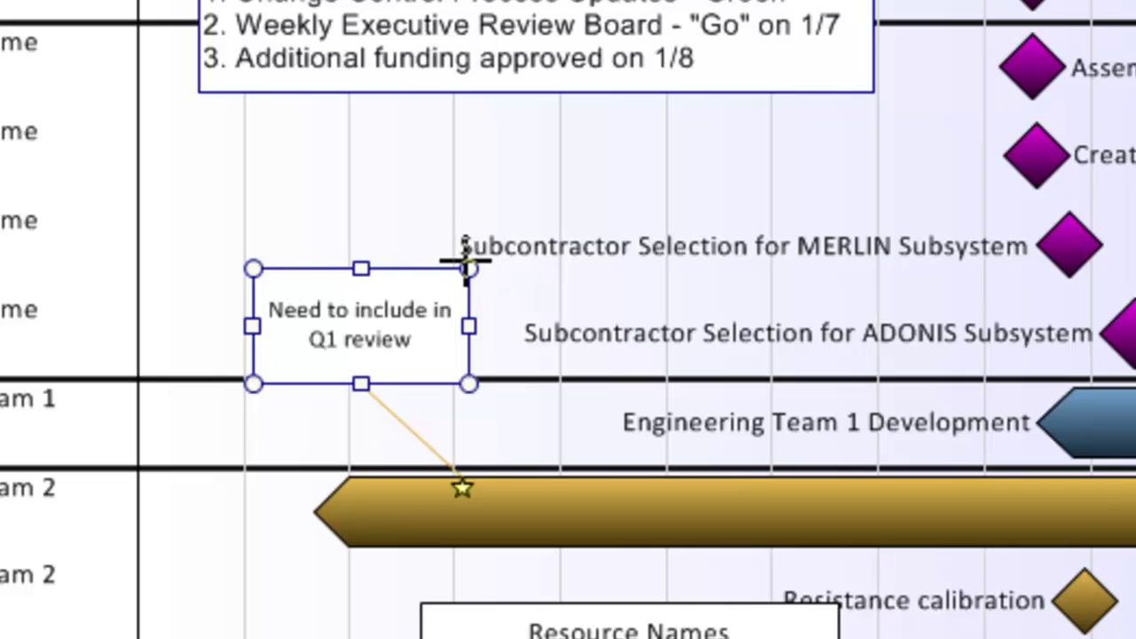
drag(467, 264, 581, 226)
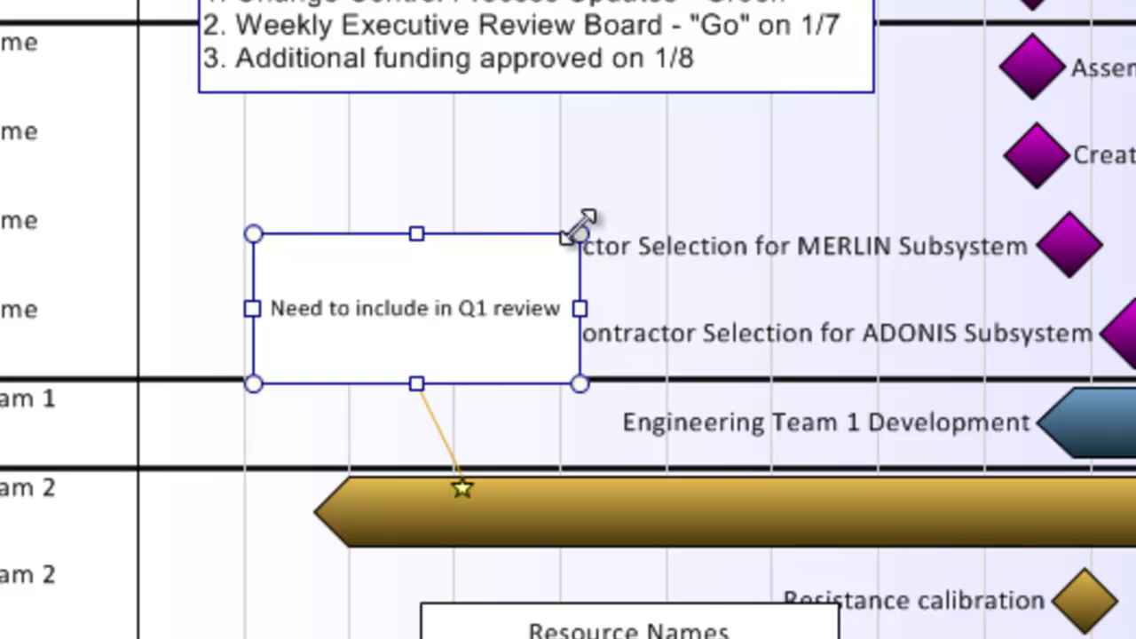
drag(417, 310, 538, 240)
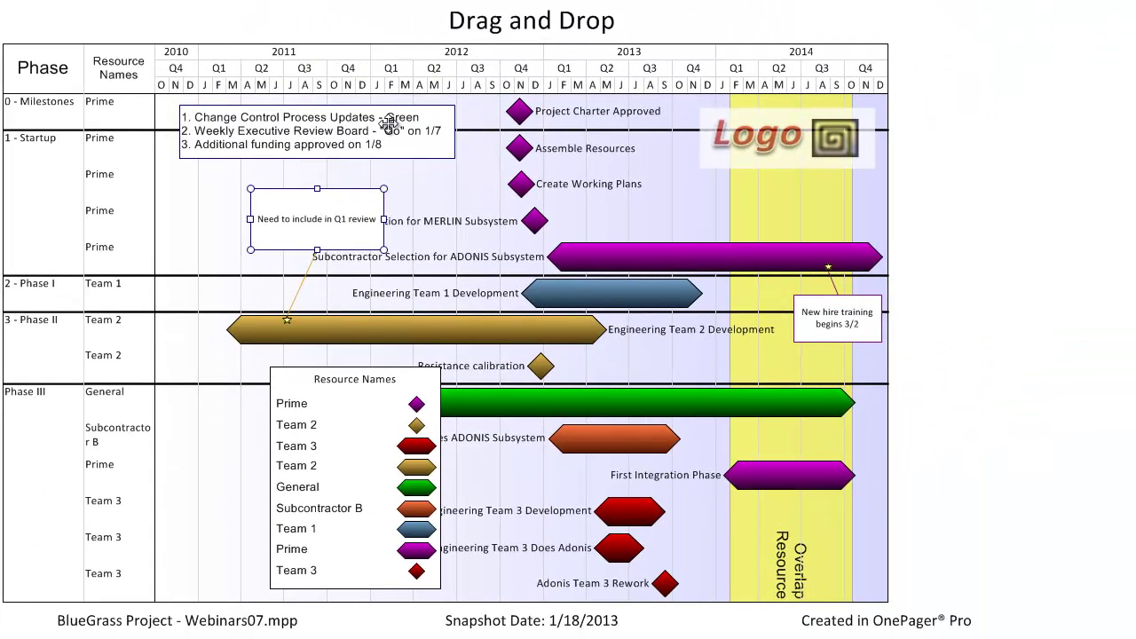
Enlarge the three-item status text box from its lower-right corner and the logo image from its lower-left corner.
click(389, 124)
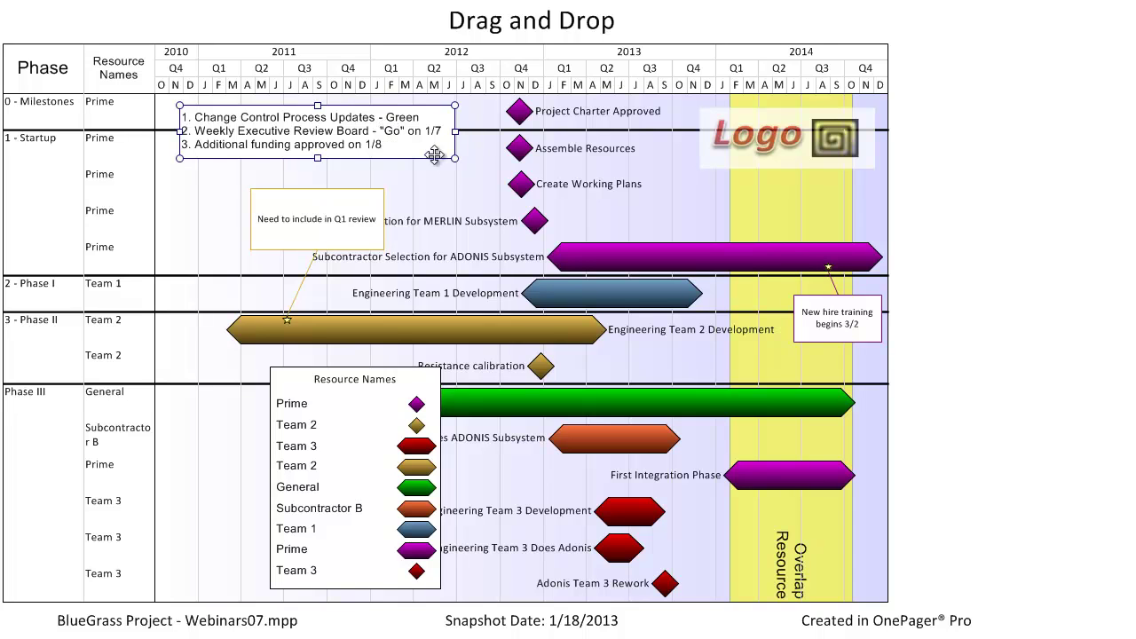
drag(454, 160, 482, 177)
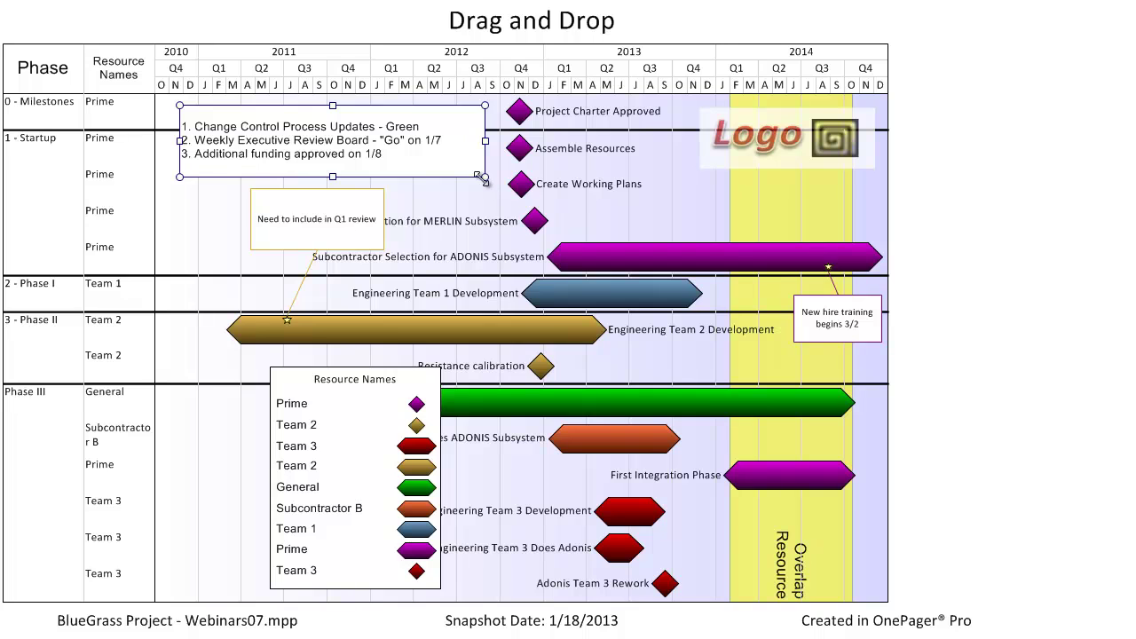
click(746, 140)
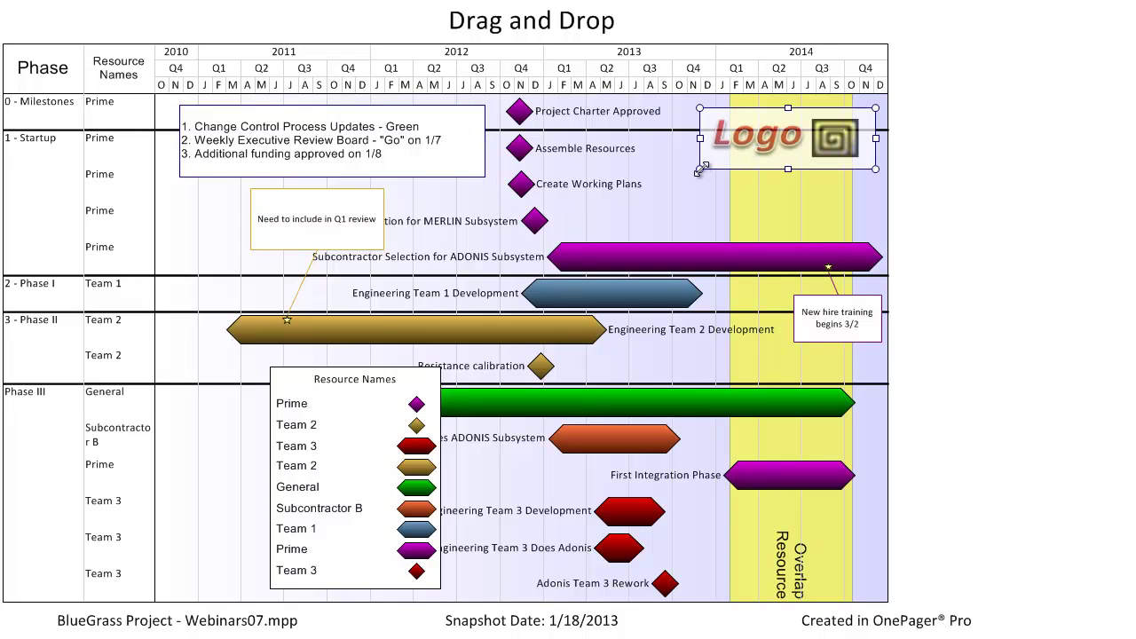
drag(701, 170, 666, 200)
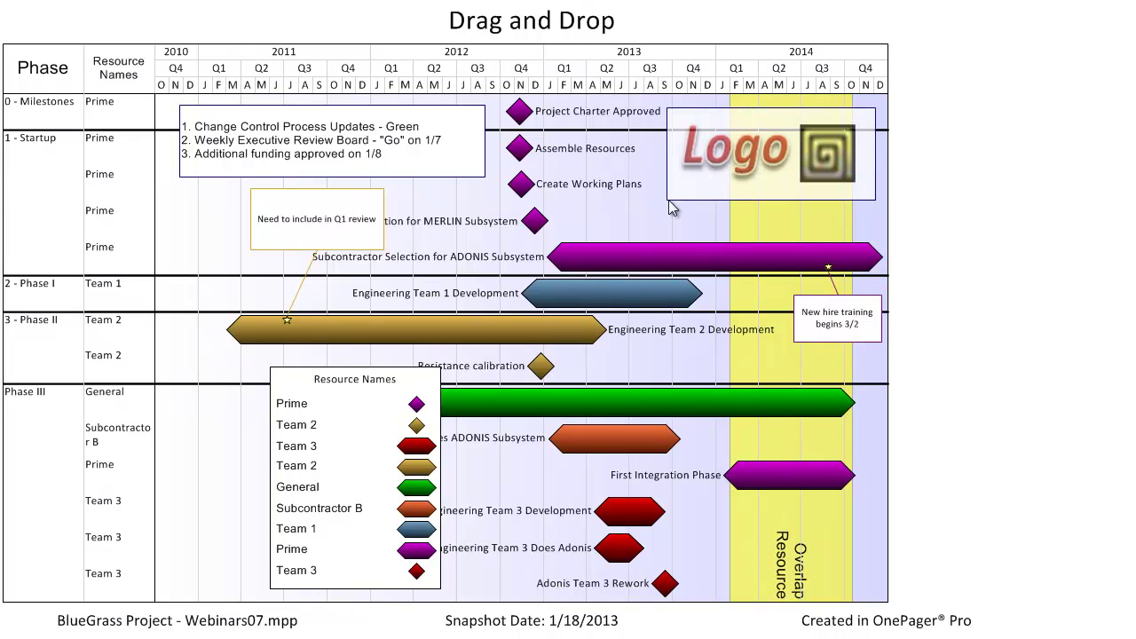
Extend the yellow Resource Overlap band's start back to about November 2013 and widen the Resource Names legend to the left.
click(757, 509)
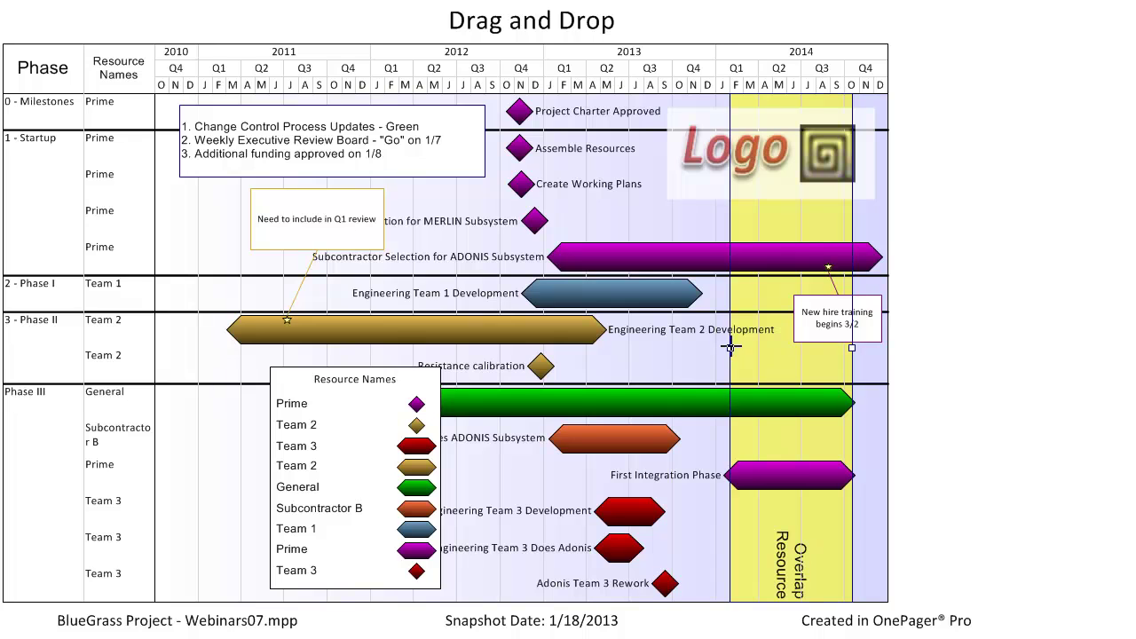
drag(730, 348, 693, 348)
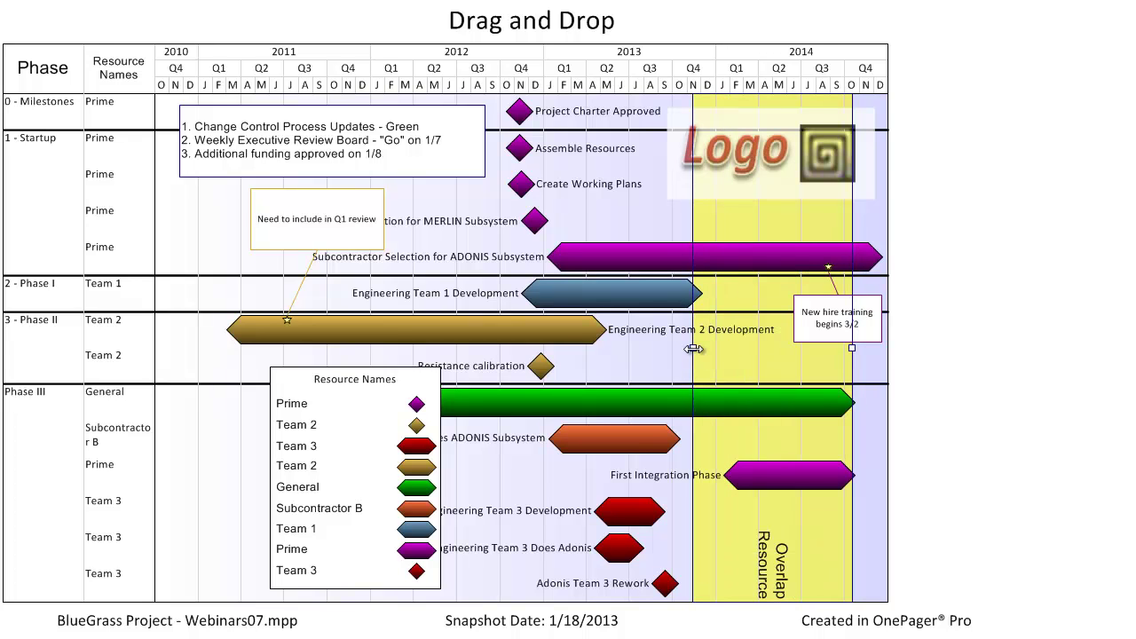
click(325, 415)
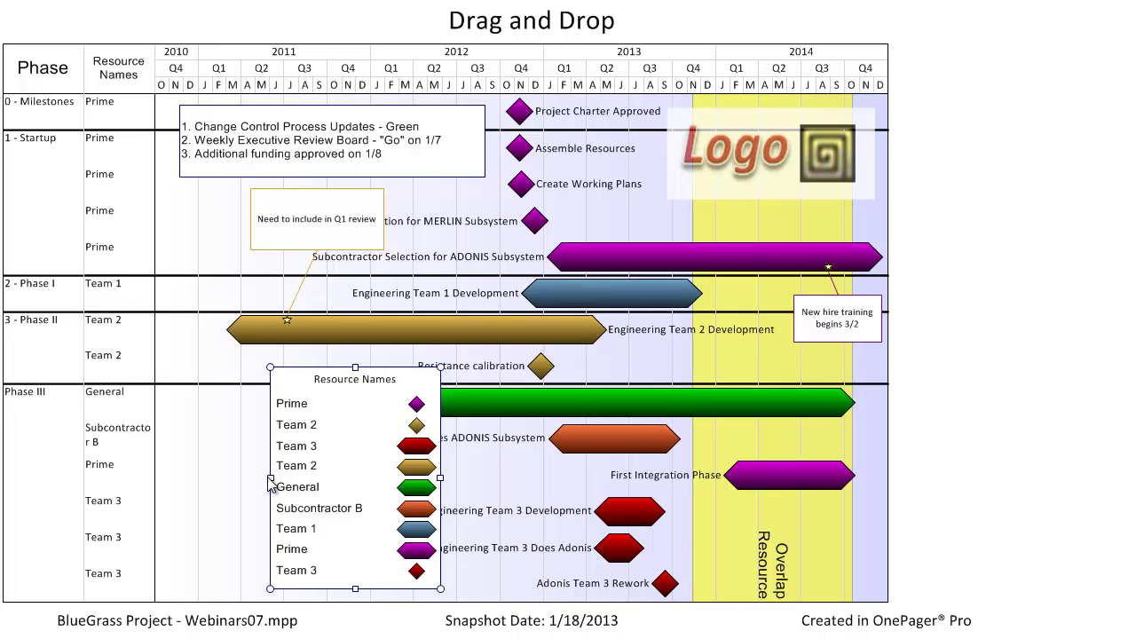
drag(270, 478, 215, 479)
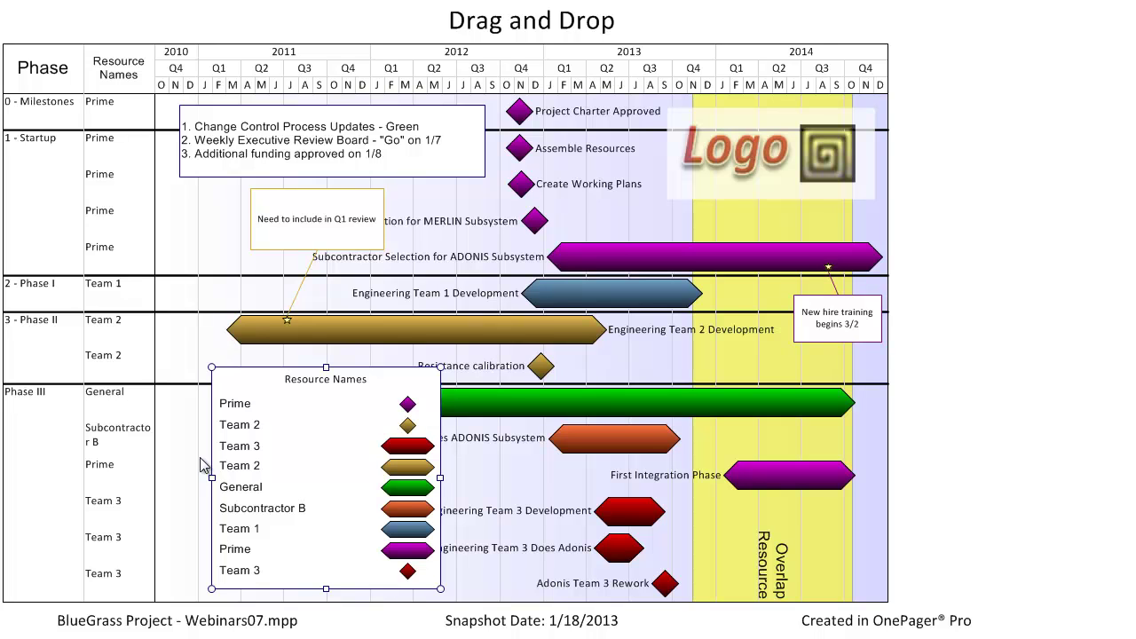
Make the Subcontractor Selection for ADONIS Subsystem bar taller and increase the height of its Prime row to fit it.
click(617, 256)
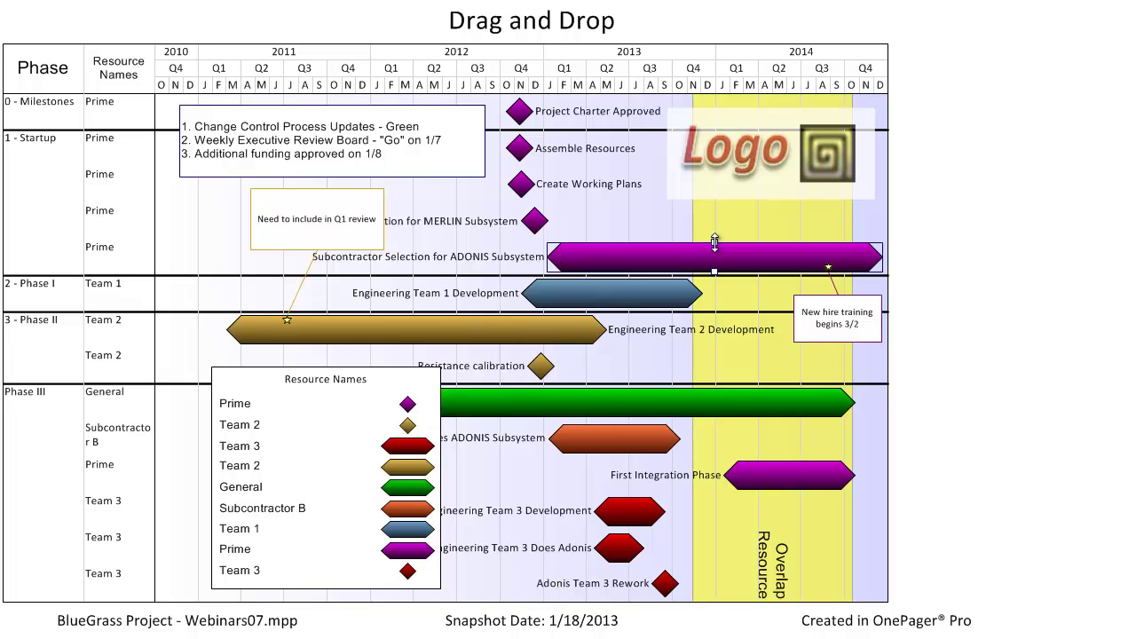
drag(714, 241, 720, 218)
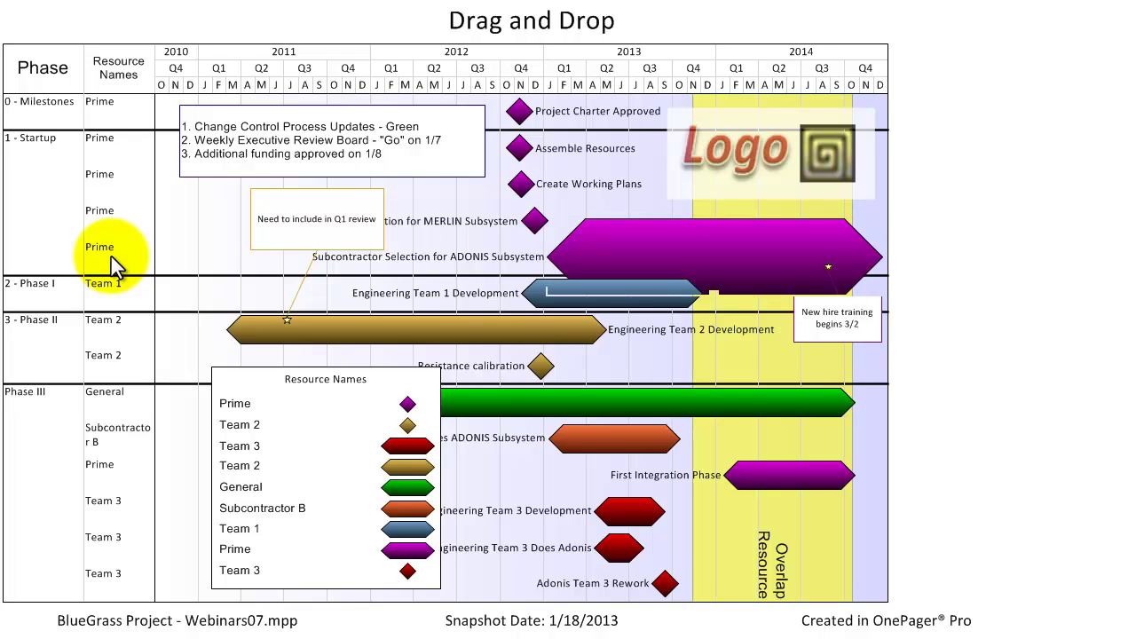
click(114, 263)
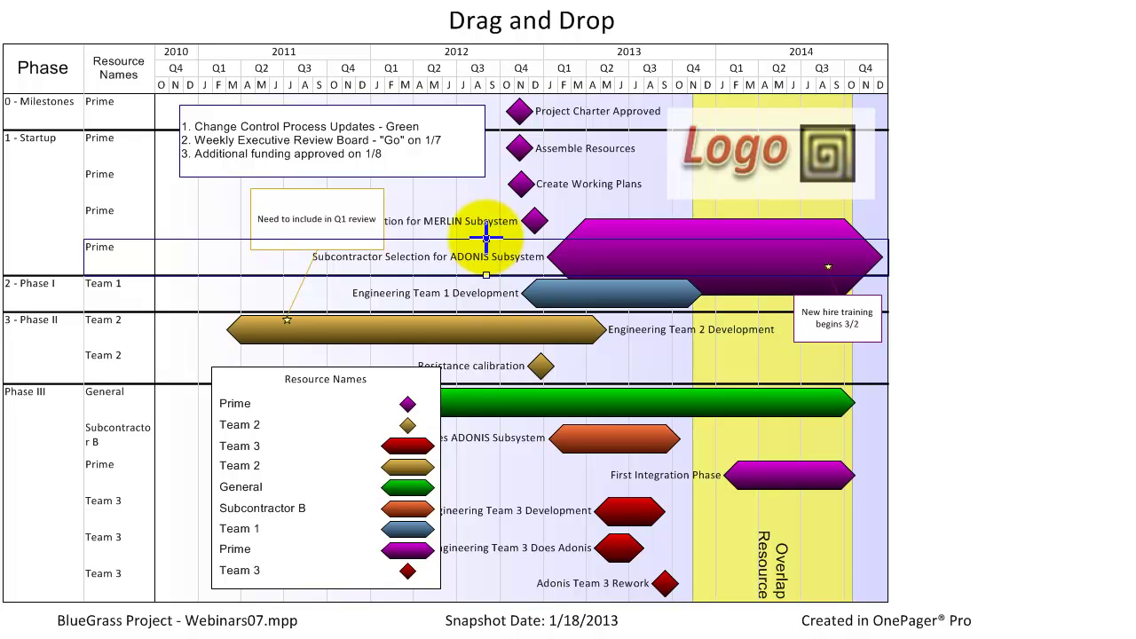
drag(487, 236, 490, 191)
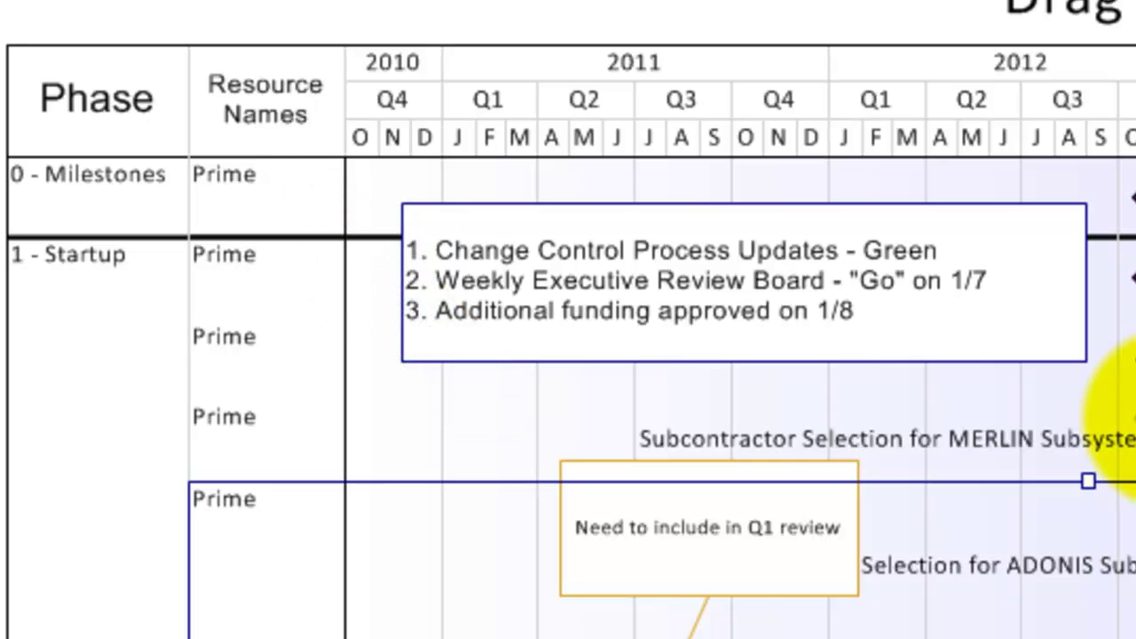
Widen the Phase and Resource Names columns to the left of the timeline.
drag(182, 145, 334, 146)
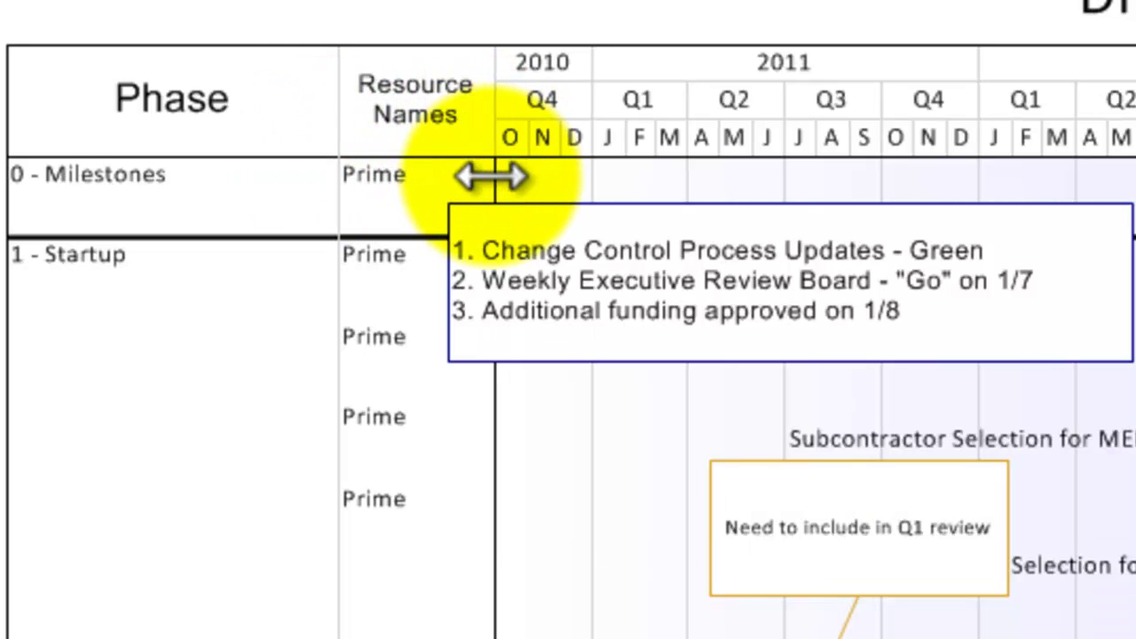
drag(493, 177, 585, 185)
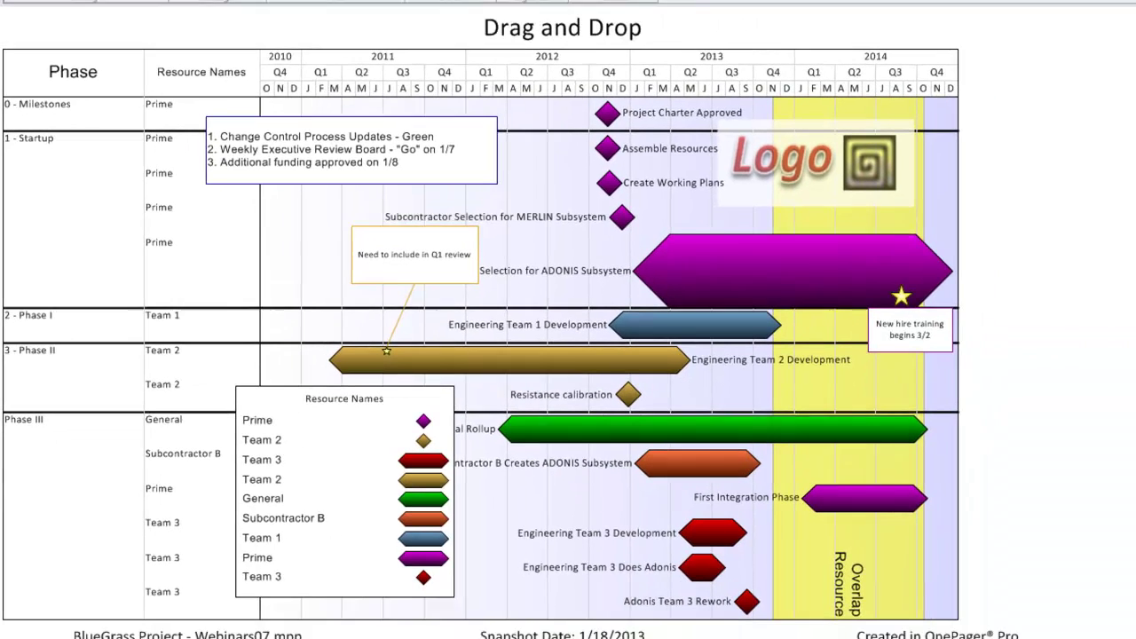
Nudge the three-item status text box slightly upward and move the Q1 review comment left to the timeline's starting edge.
mouse_move(298, 141)
mouse_down()
mouse_move(321, 169)
mouse_move(375, 175)
mouse_move(304, 145)
mouse_move(302, 132)
mouse_up()
drag(407, 246, 271, 266)
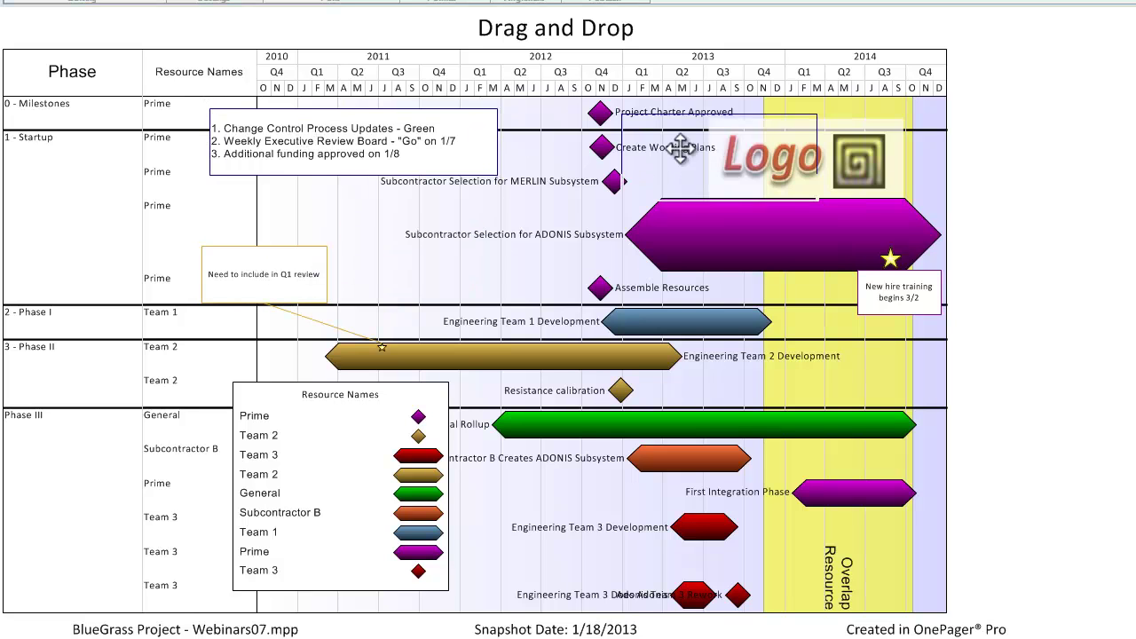
Move the logo left beside the Q1 review comment and move the Resource Names legend to the right of the chart.
drag(614, 181, 418, 229)
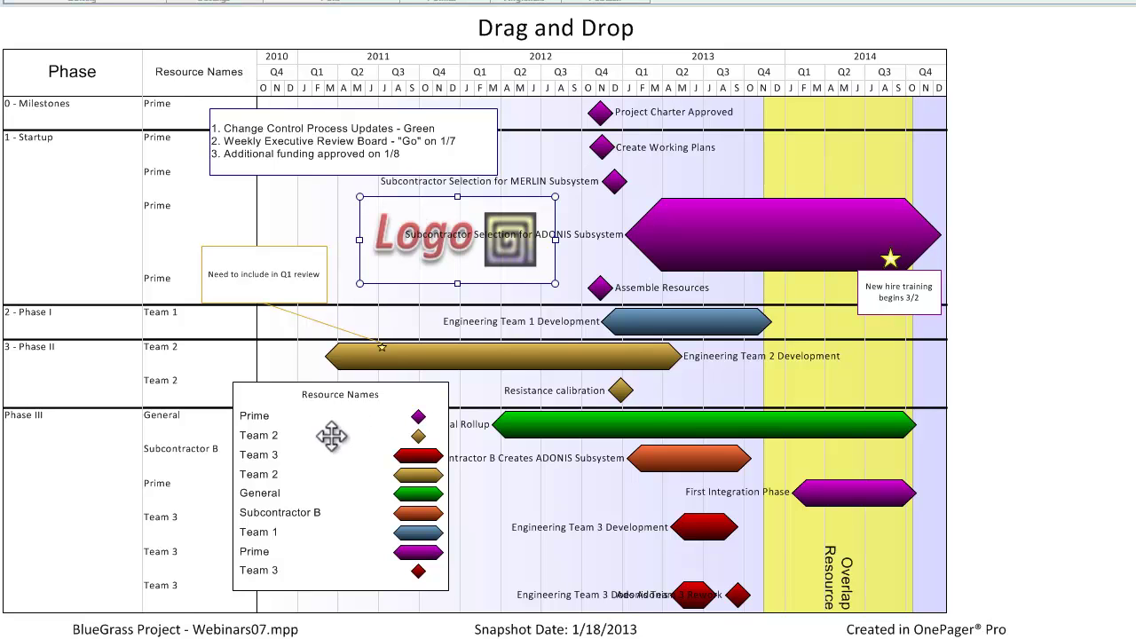
drag(331, 435, 1100, 327)
drag(881, 226, 967, 228)
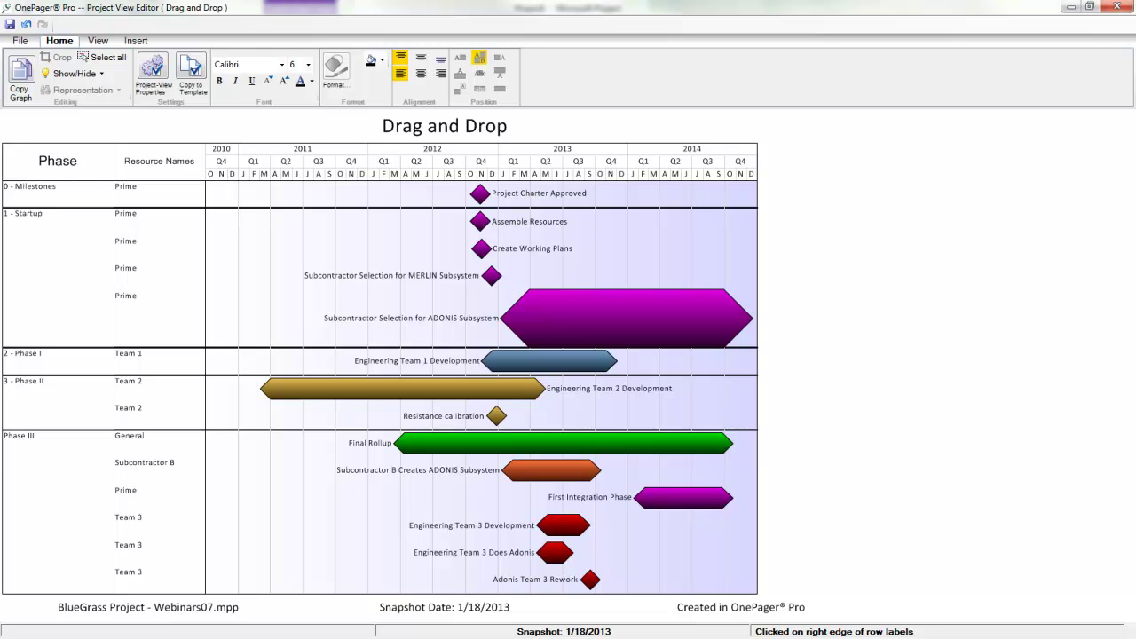
Move the Engineering Team 2 Development bar into the Phase III Prime row and return it to its Team 2 row.
click(275, 386)
drag(275, 386, 257, 503)
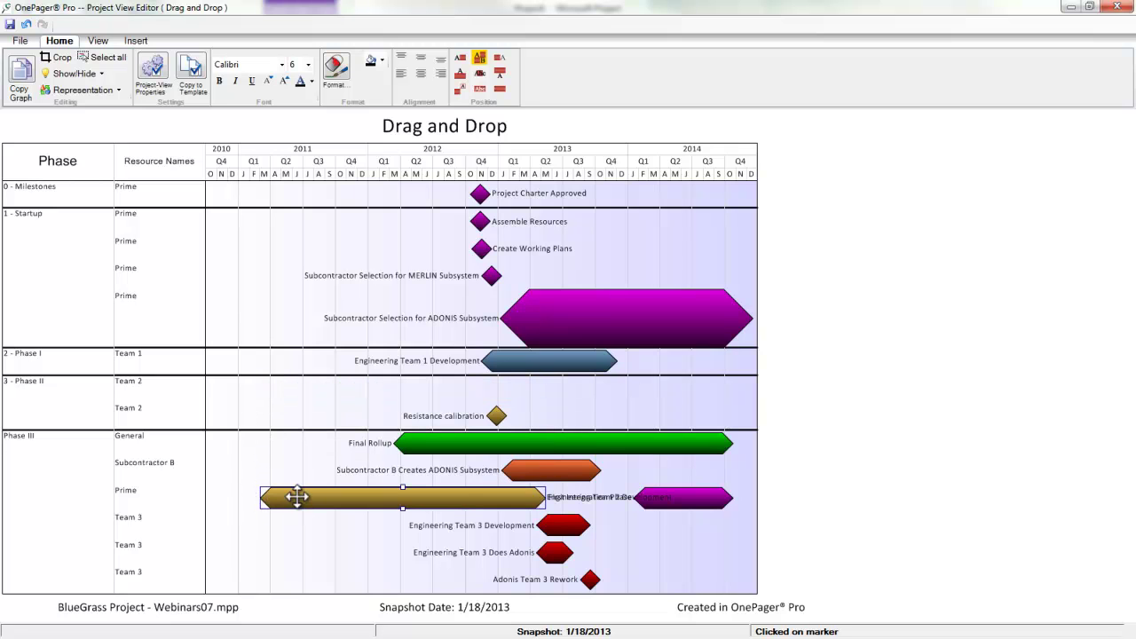
drag(315, 401, 317, 393)
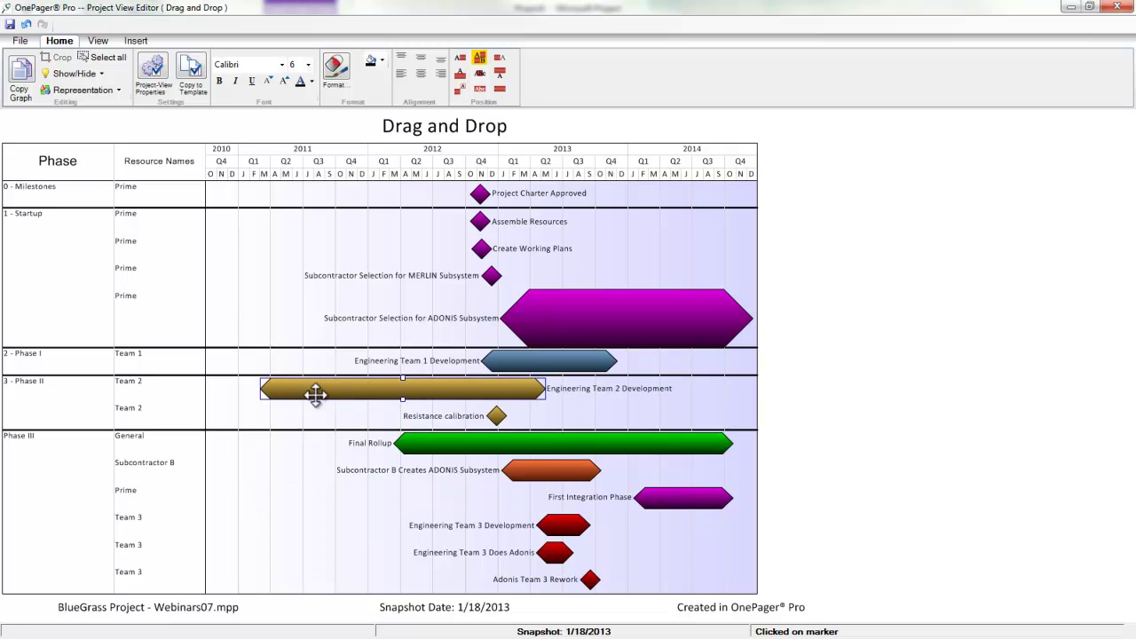
Select all the task bars and the milestone in Phase III together and try moving them as a group.
drag(752, 621, 339, 422)
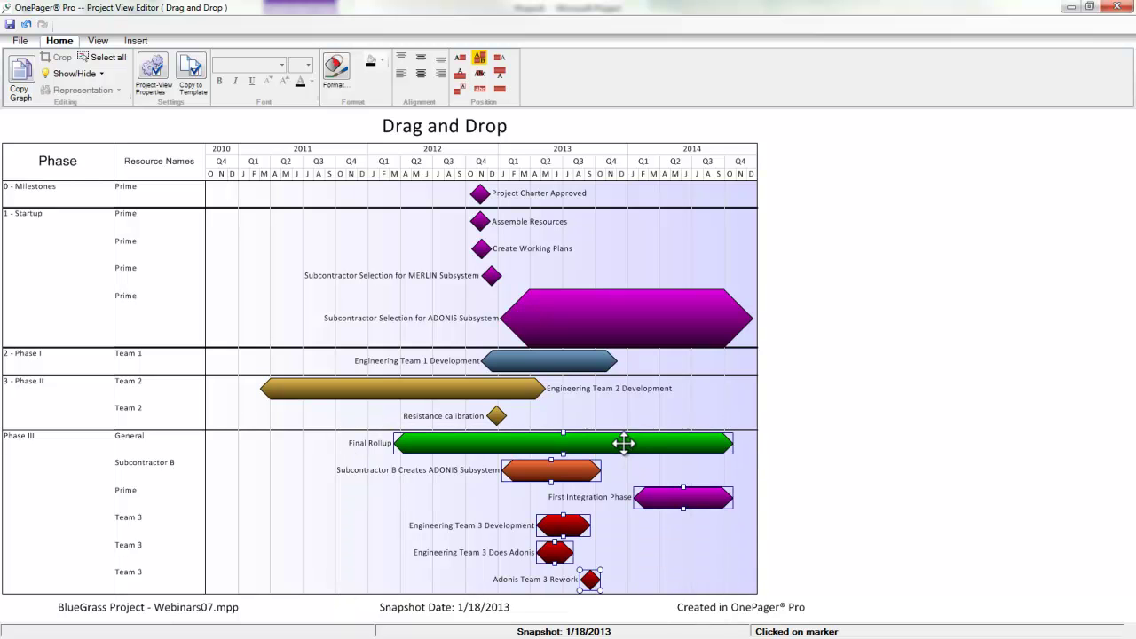
drag(622, 428, 578, 443)
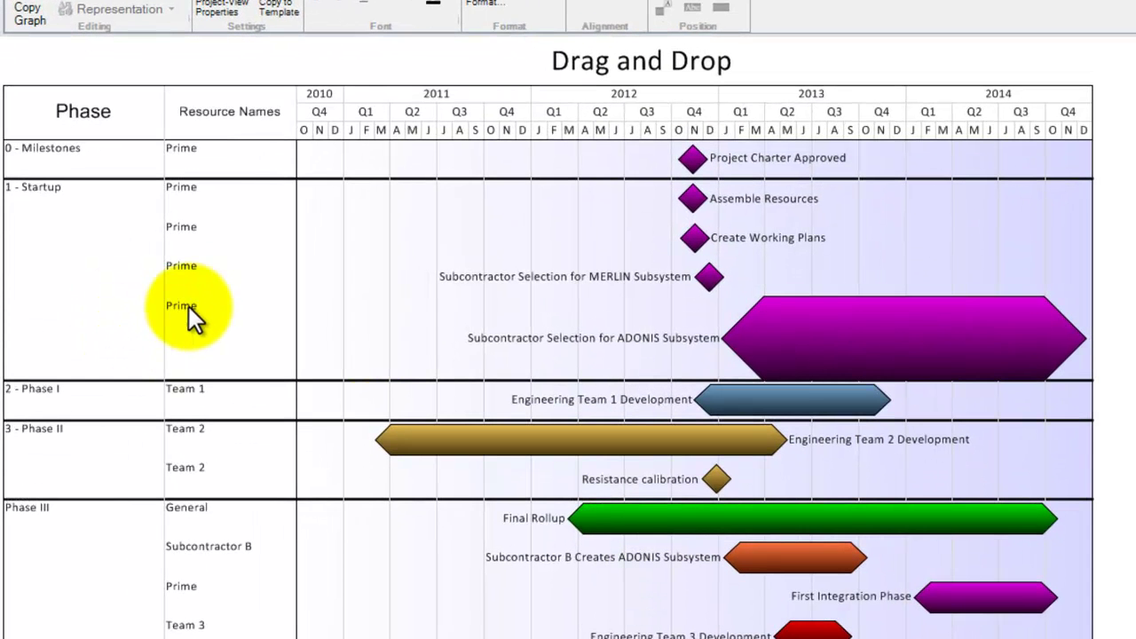
Move the Assemble Resources row to the end of the Startup swimlane and the 0 - Milestones swimlane below Phase III.
click(218, 188)
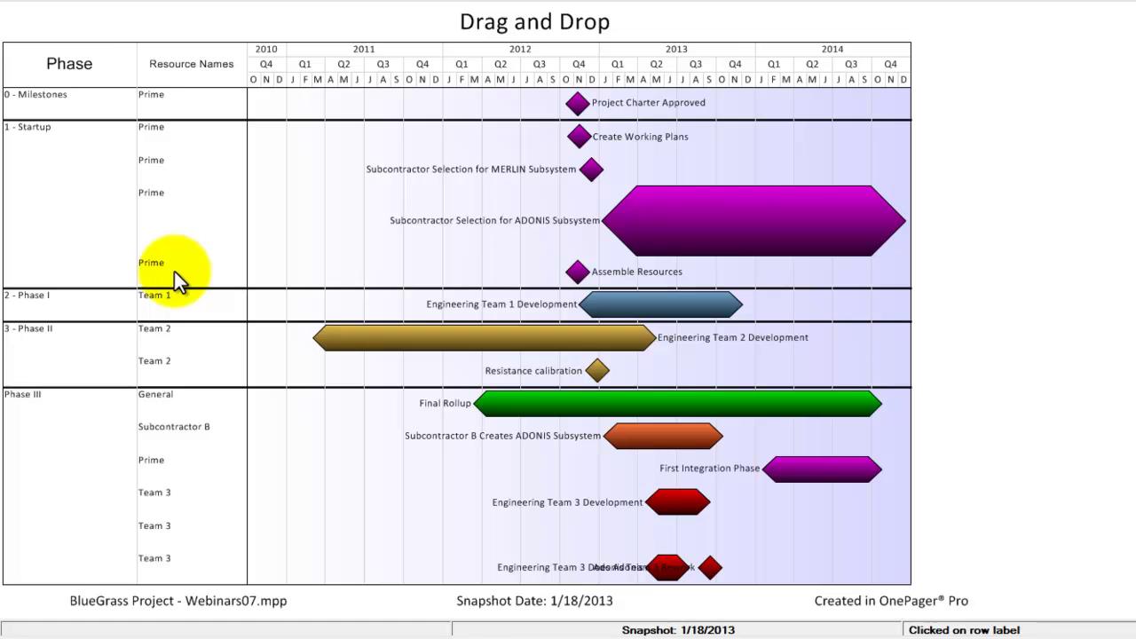
click(65, 103)
drag(65, 102, 92, 524)
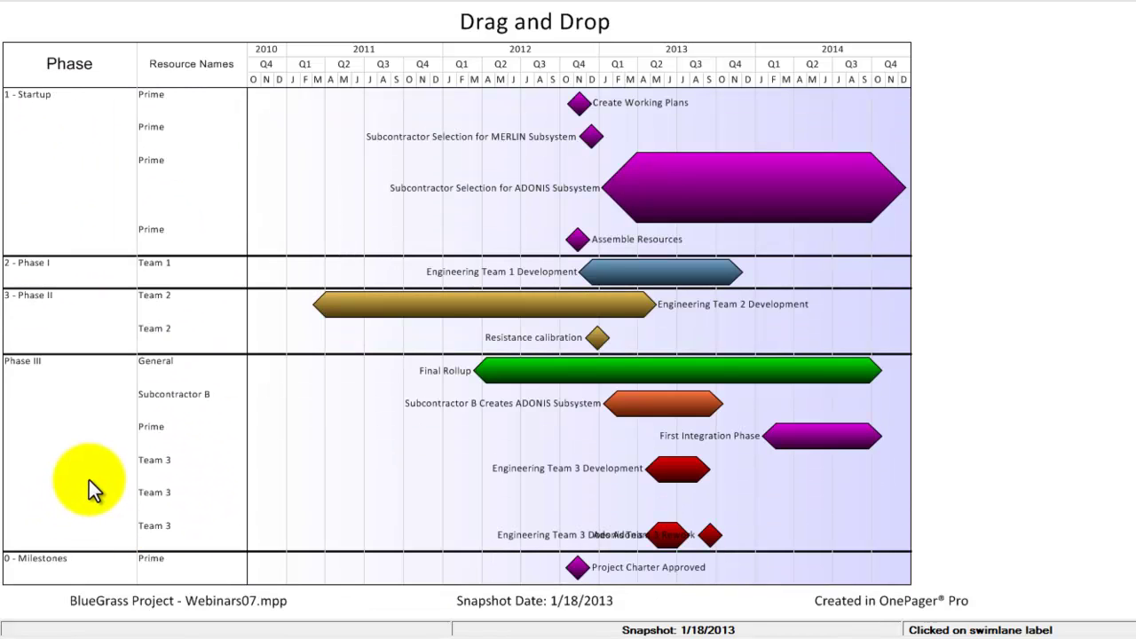